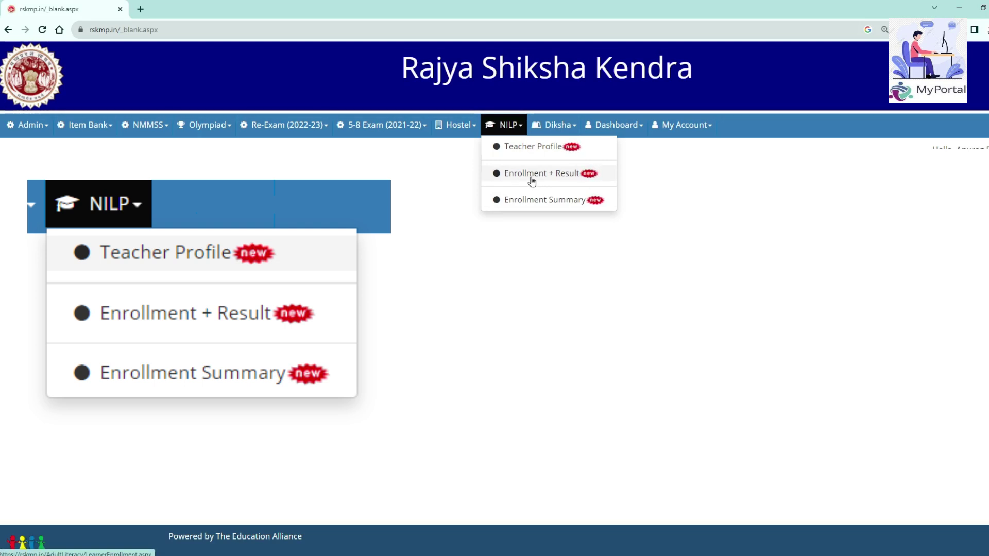
Step: Open the NILP Enrollment + Result page and start a new learner entry
left_click(531, 178)
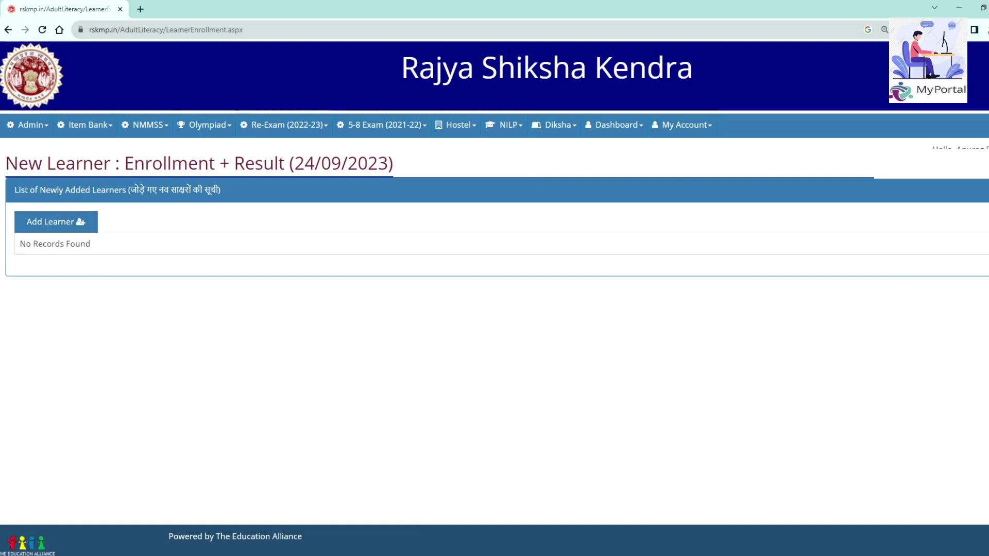
left_click_drag(6, 164, 289, 164)
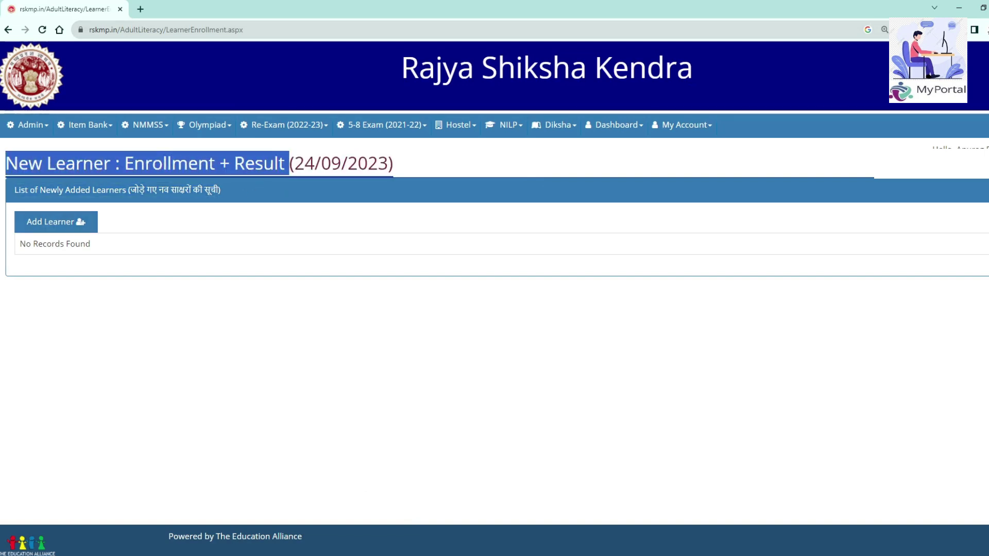
left_click(289, 163)
left_click_drag(295, 164, 388, 163)
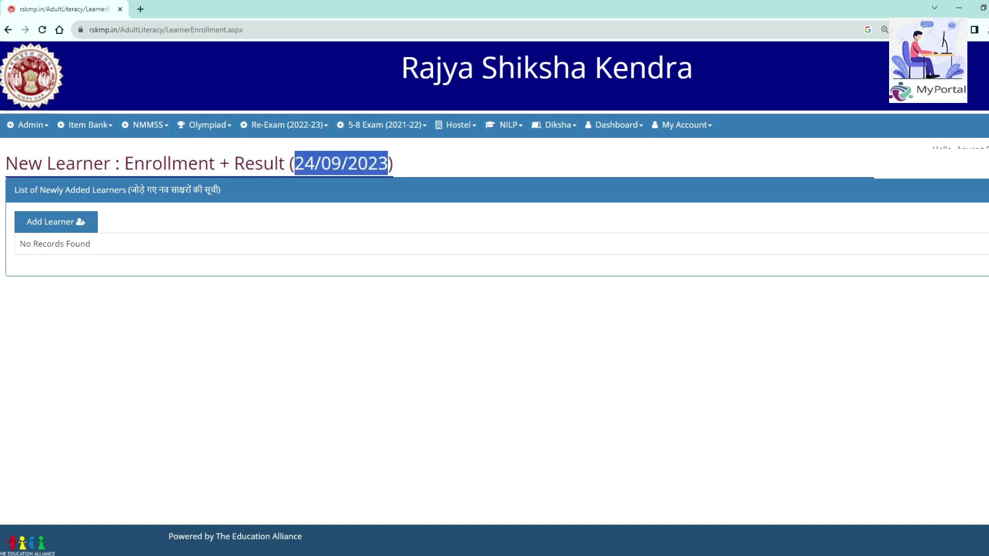
left_click(409, 167)
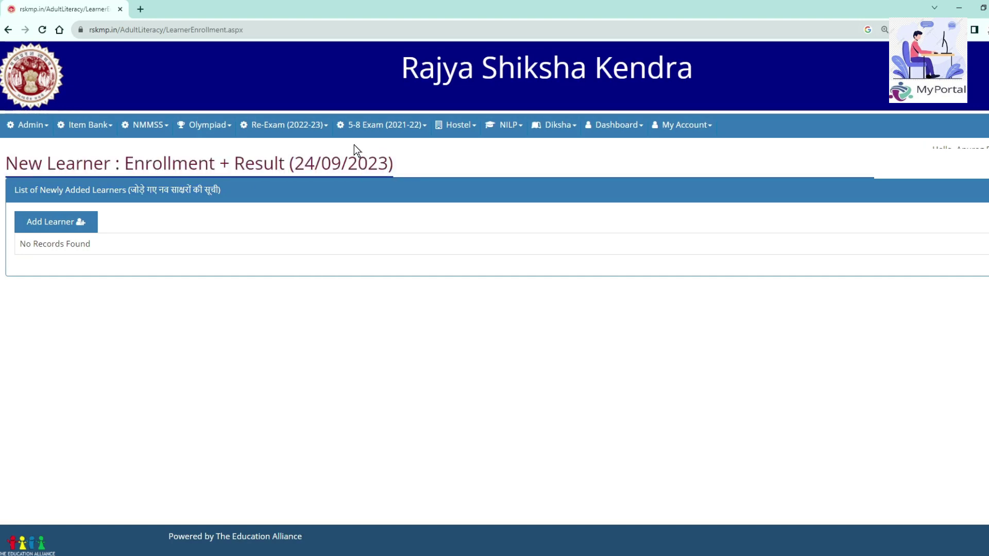
left_click(52, 223)
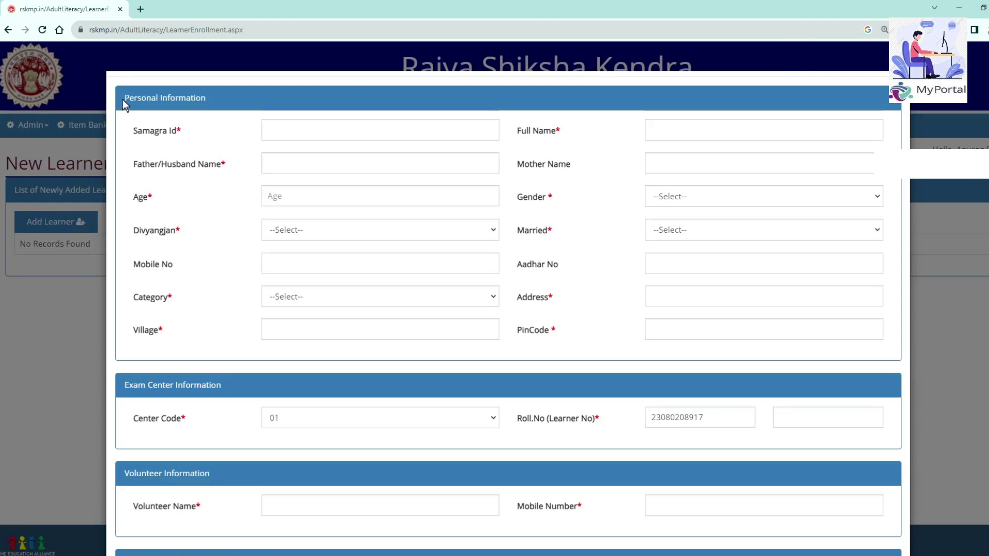
Step: Examine the Samagra Id, Father/Husband Name, Age and Gender fields under Personal Information
left_click_drag(125, 100, 206, 100)
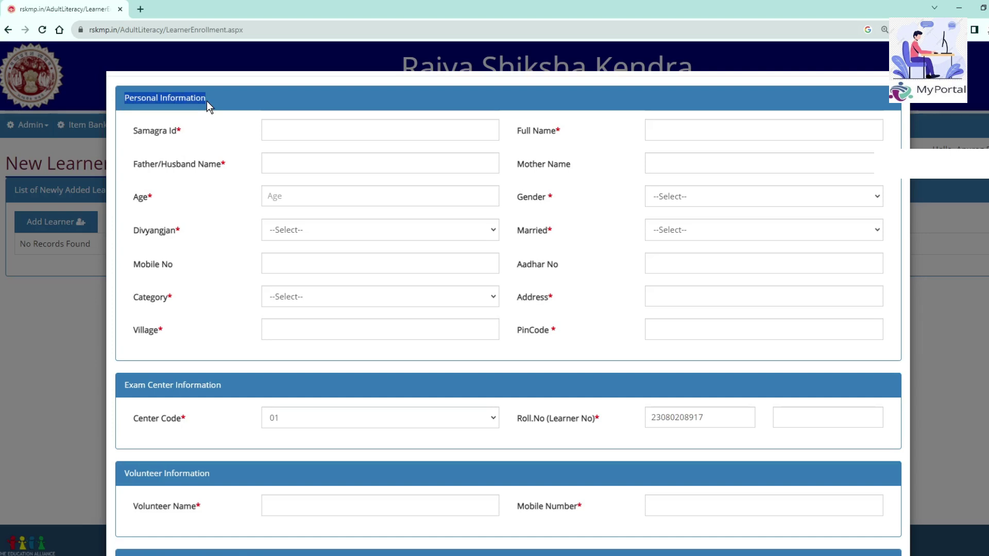
left_click_drag(132, 131, 184, 140)
left_click(270, 130)
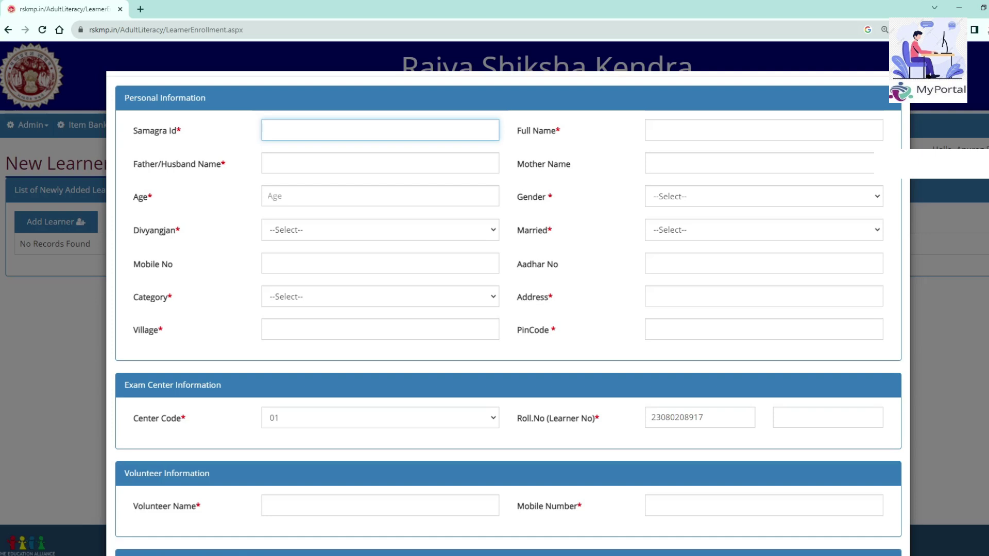
key("Tab")
left_click(136, 165)
left_click_drag(133, 163, 230, 169)
left_click(278, 168)
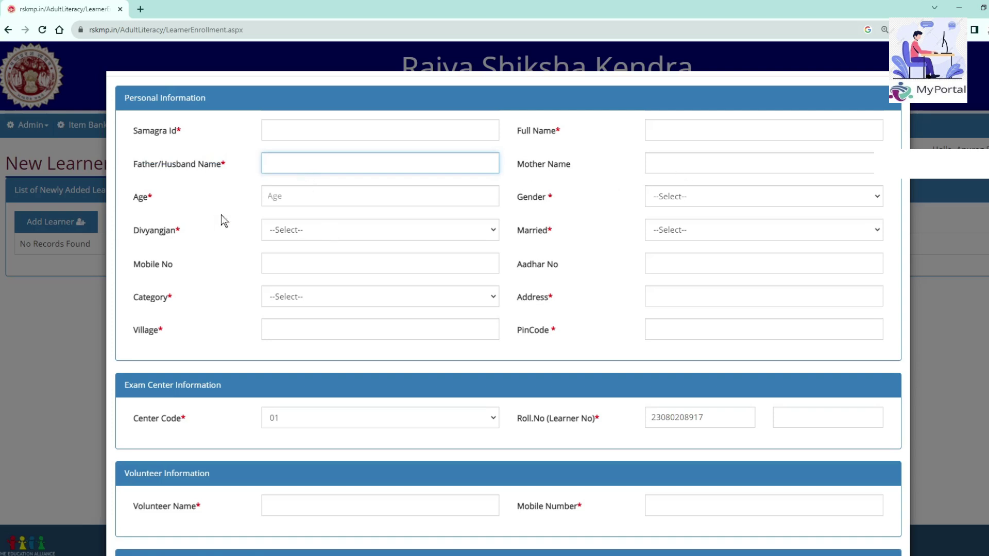
key("Tab")
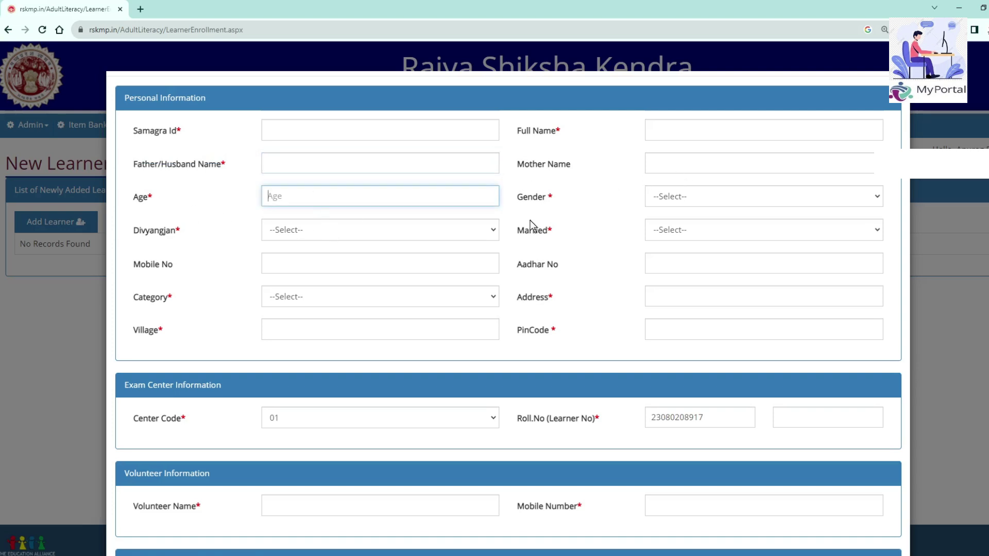
left_click(672, 201)
left_click(672, 200)
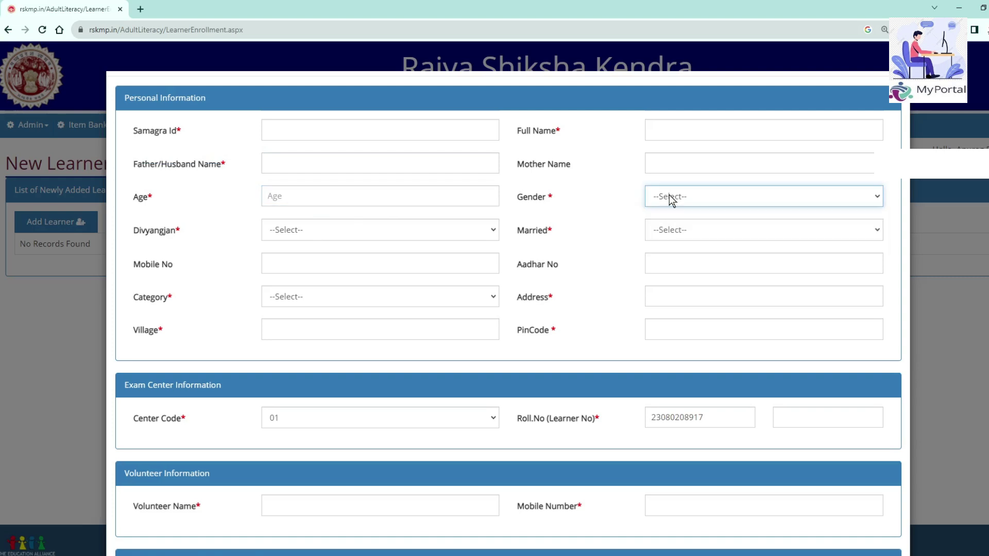
Step: Examine the Divyangjan and Married choices and the Aadhar No field under Personal Information
left_click_drag(135, 232, 176, 232)
left_click(262, 236)
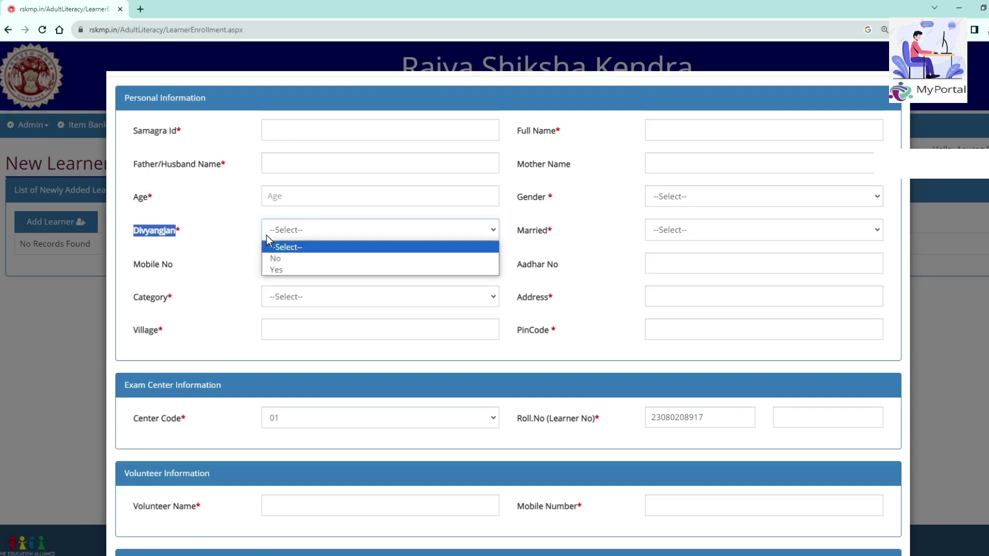
left_click(297, 232)
left_click(681, 234)
left_click(683, 236)
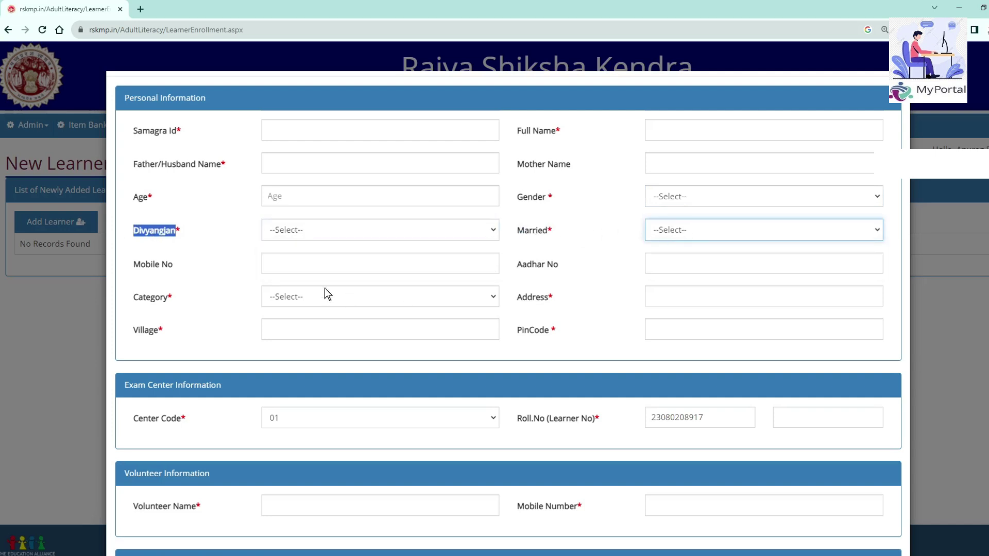
left_click(211, 285)
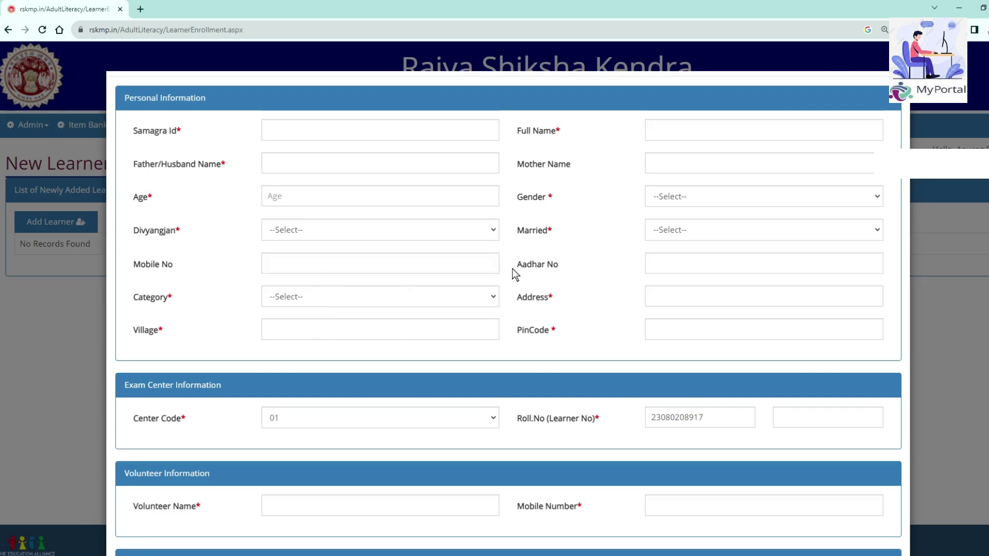
left_click_drag(517, 273, 559, 272)
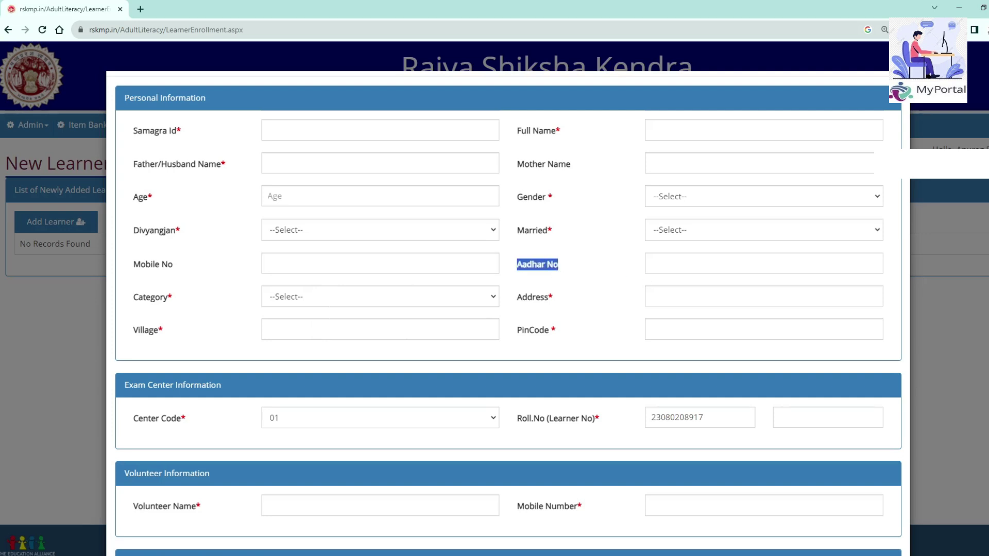
left_click(647, 269)
left_click_drag(514, 271, 616, 269)
left_click(565, 274)
left_click(648, 264)
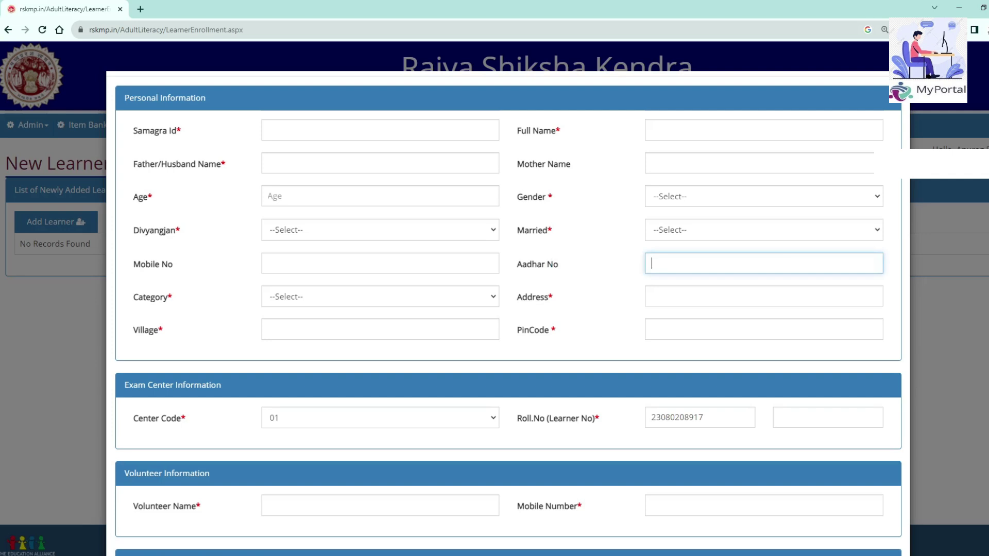
Step: Set the learner's Category to SC in the Personal Information section
left_click(289, 297)
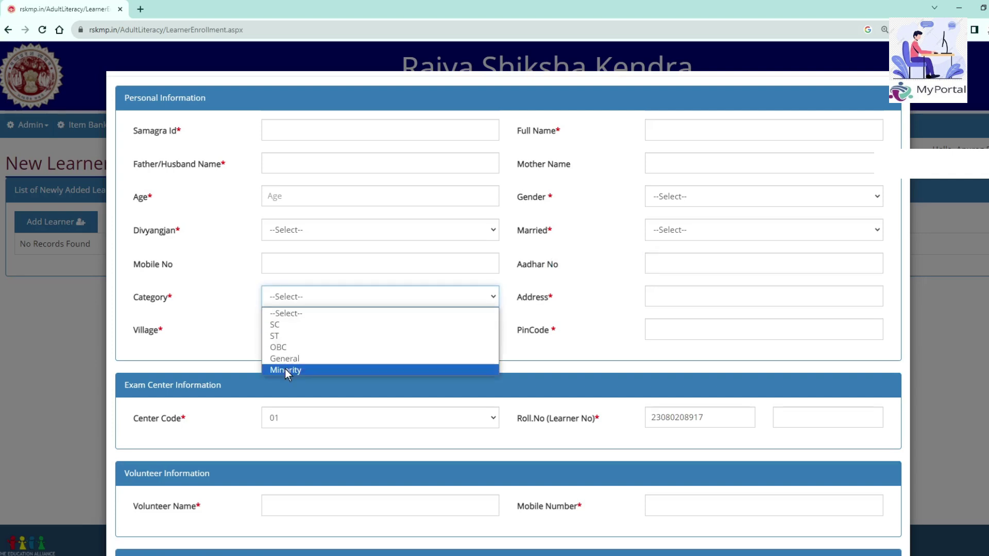
left_click(283, 325)
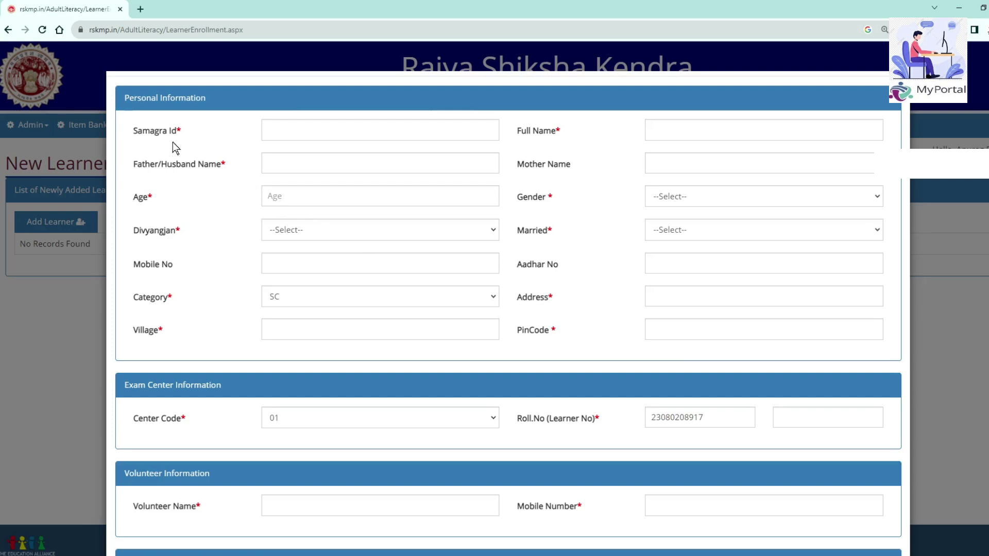
left_click_drag(123, 98, 208, 104)
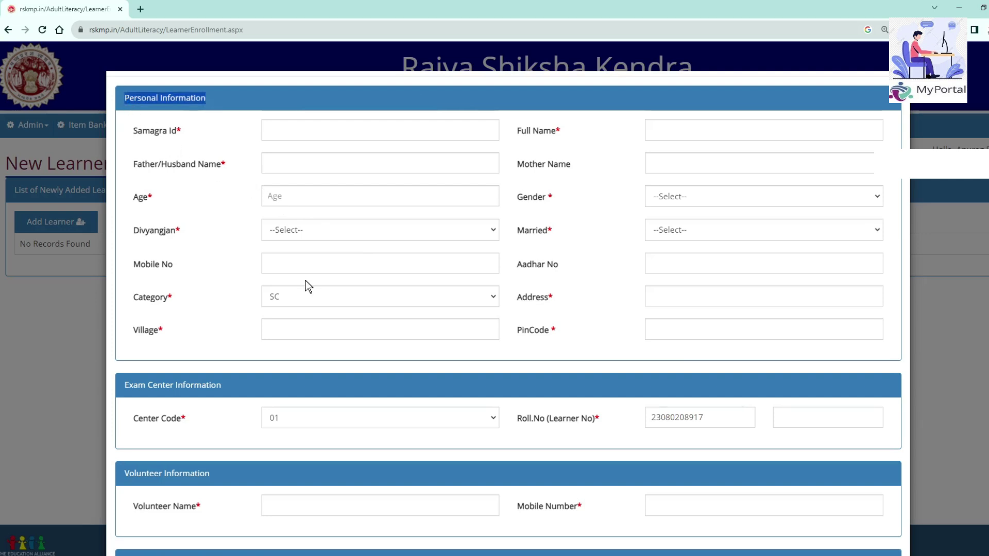
Step: Review the available Center Code options under Exam Center Information, keeping 01 selected
scroll(306, 281, "down", 3)
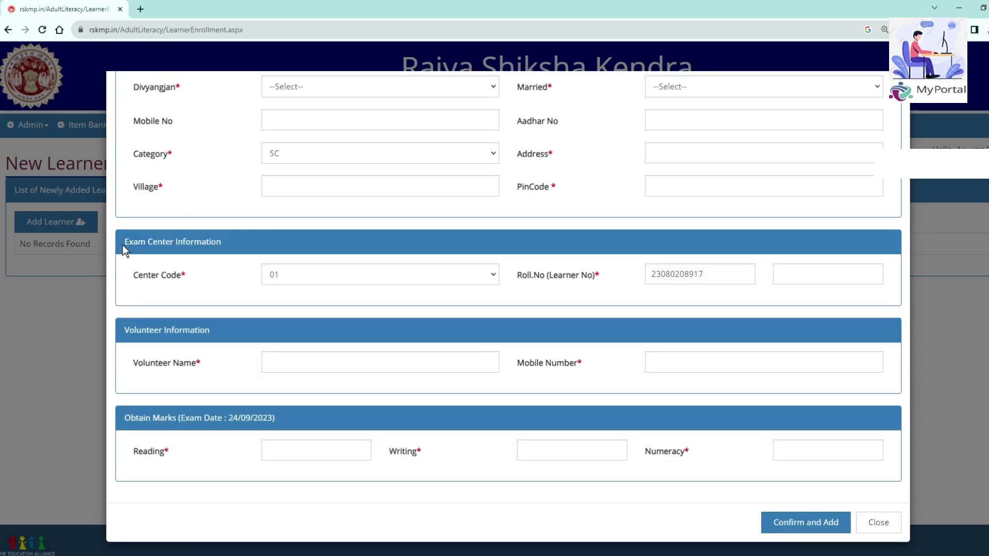
left_click_drag(123, 241, 211, 250)
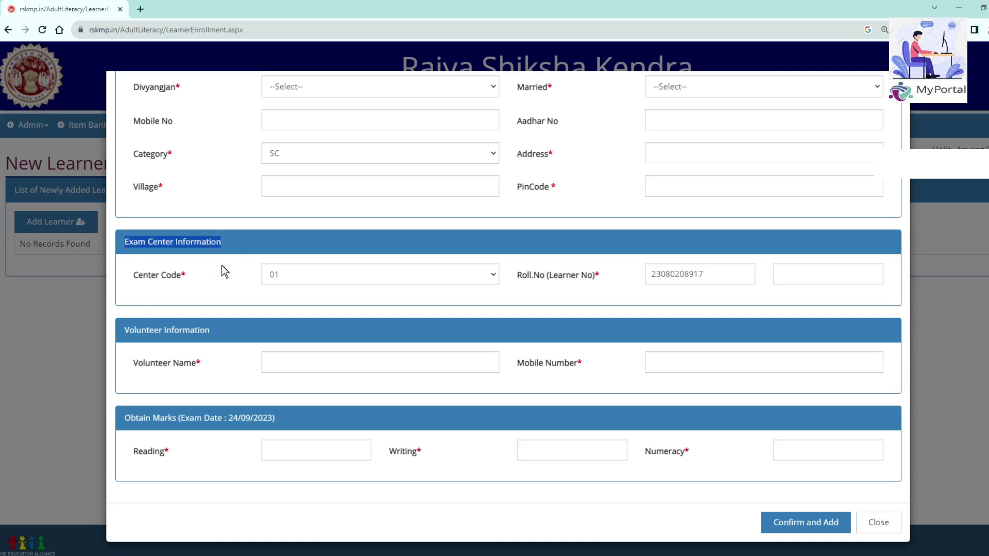
left_click(138, 282)
left_click_drag(138, 282, 221, 293)
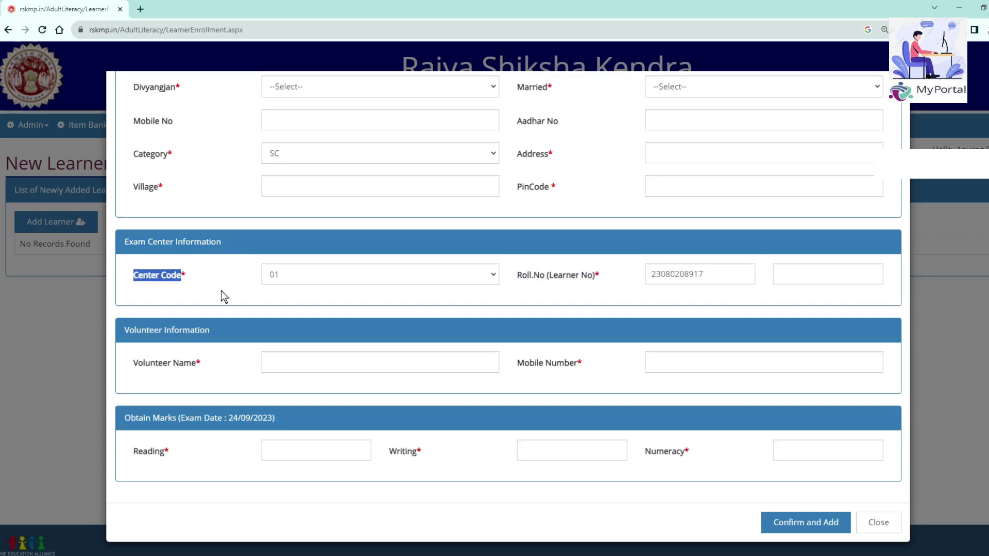
left_click(226, 296)
left_click(292, 275)
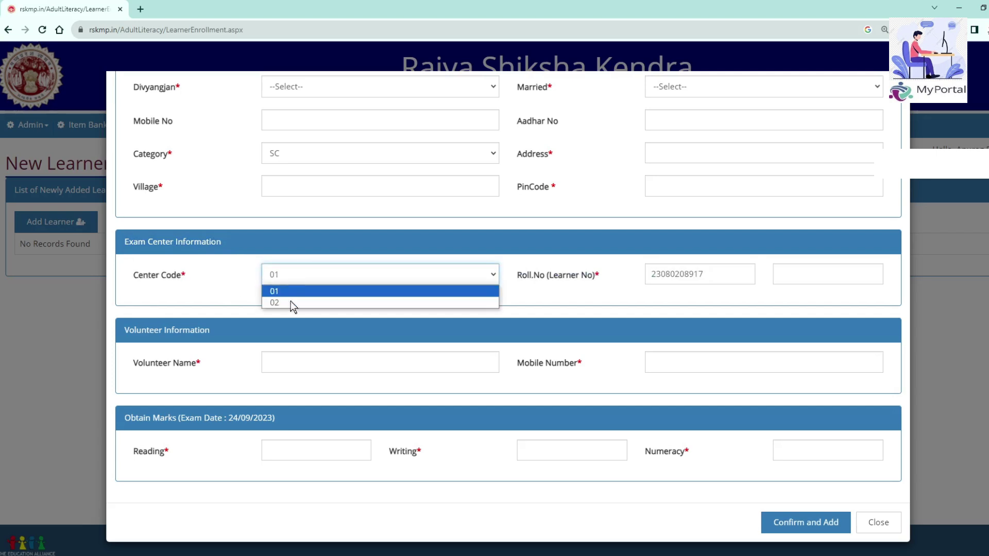
left_click(223, 278)
left_click(295, 275)
left_click(294, 275)
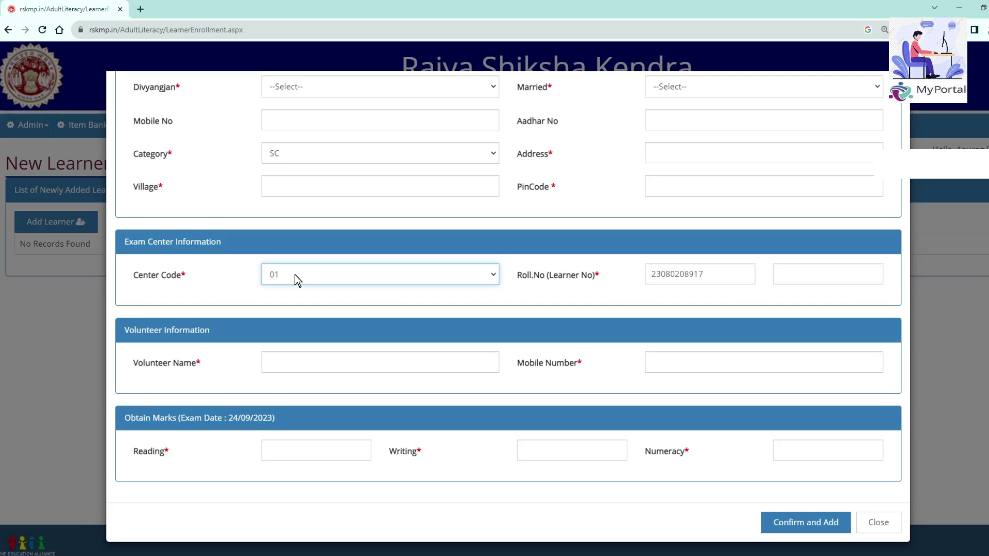
left_click(295, 274)
left_click(279, 293)
left_click(289, 277)
left_click(290, 277)
left_click(298, 275)
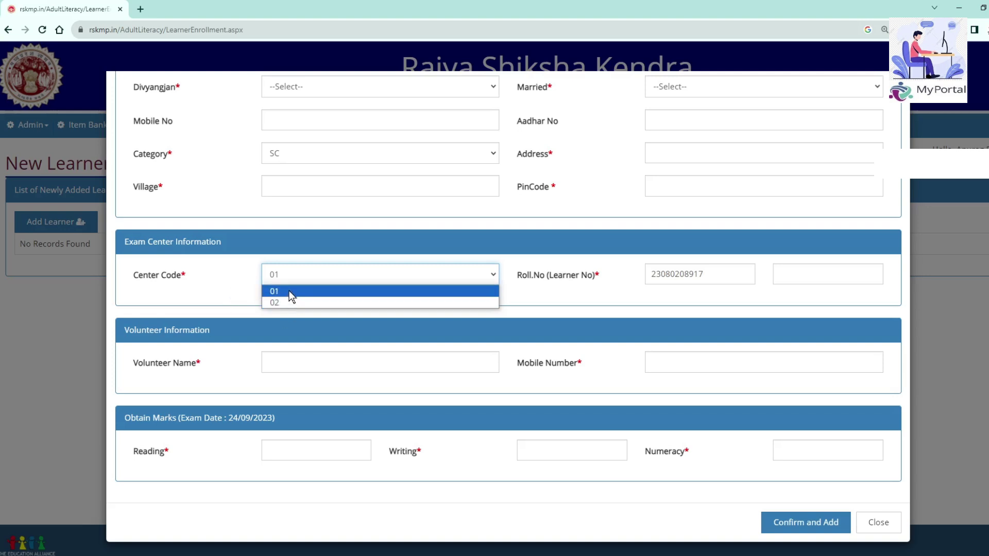
left_click(546, 294)
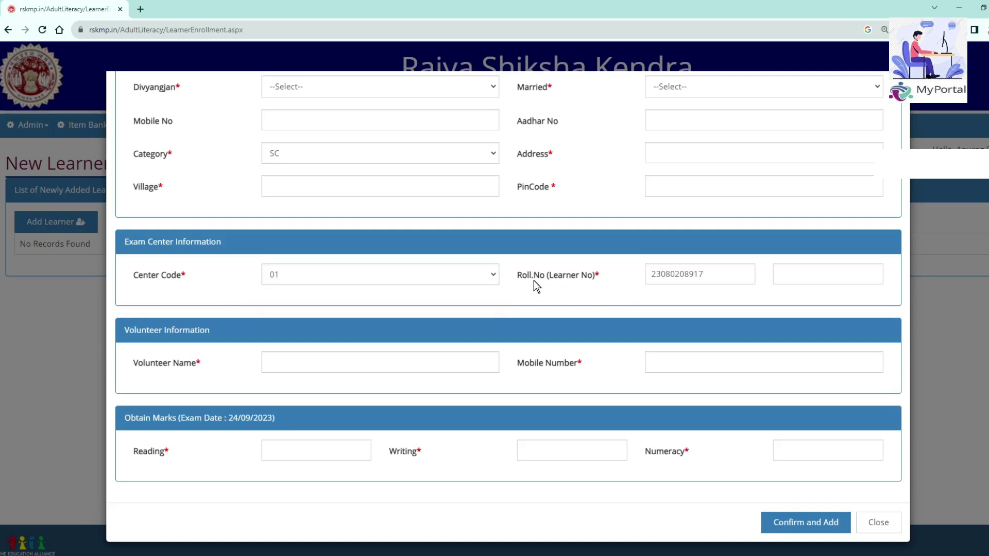
Step: Enter 1 as the second part of the learner's roll number, after the prefilled prefix
left_click_drag(529, 285, 596, 285)
left_click(780, 274)
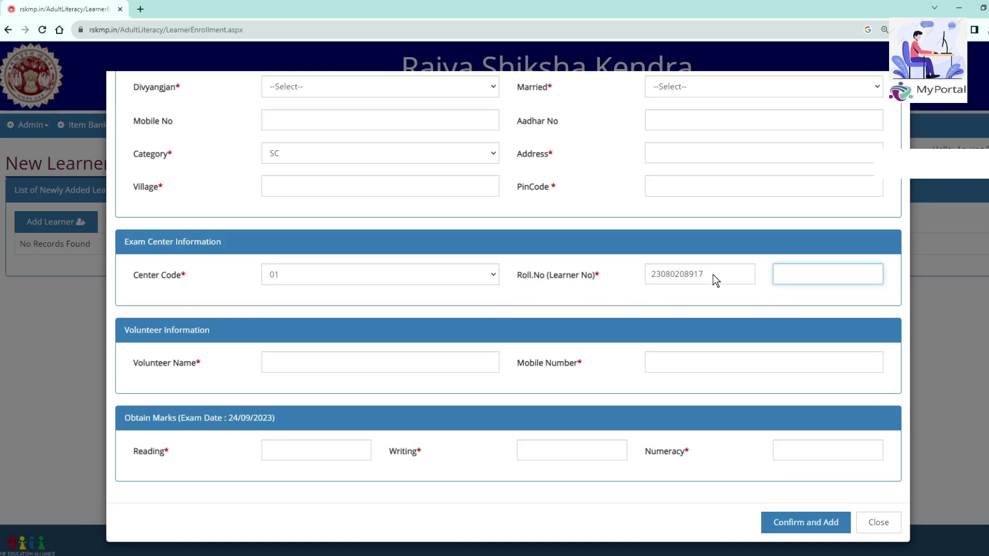
left_click_drag(705, 274, 649, 277)
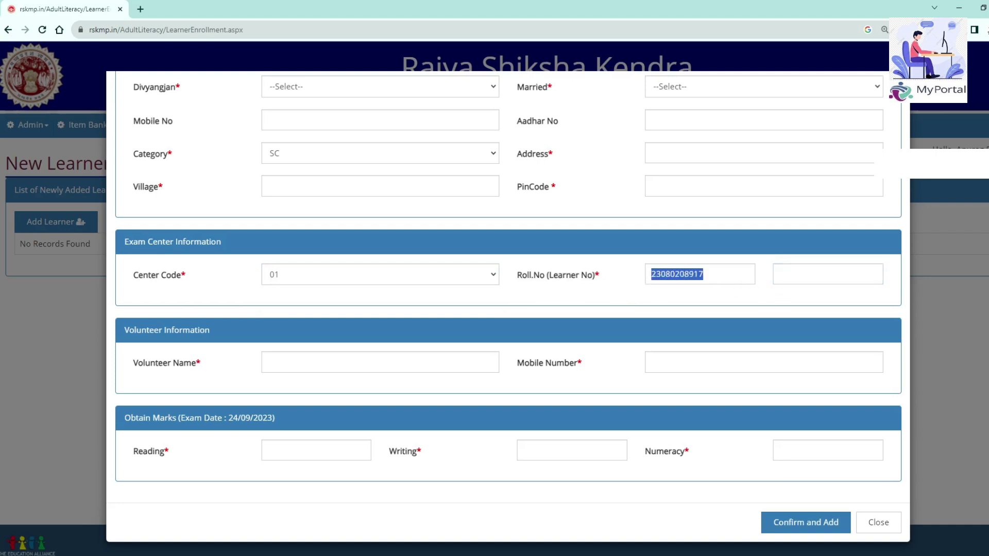
left_click(703, 280)
double_click(709, 273)
left_click(749, 280)
left_click(780, 274)
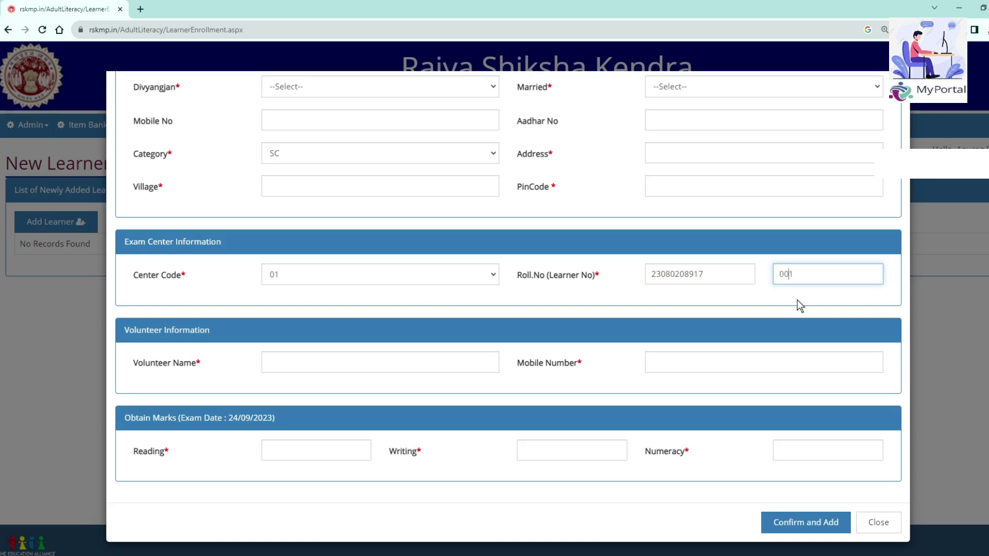
double_click(793, 274)
type("1")
left_click(749, 306)
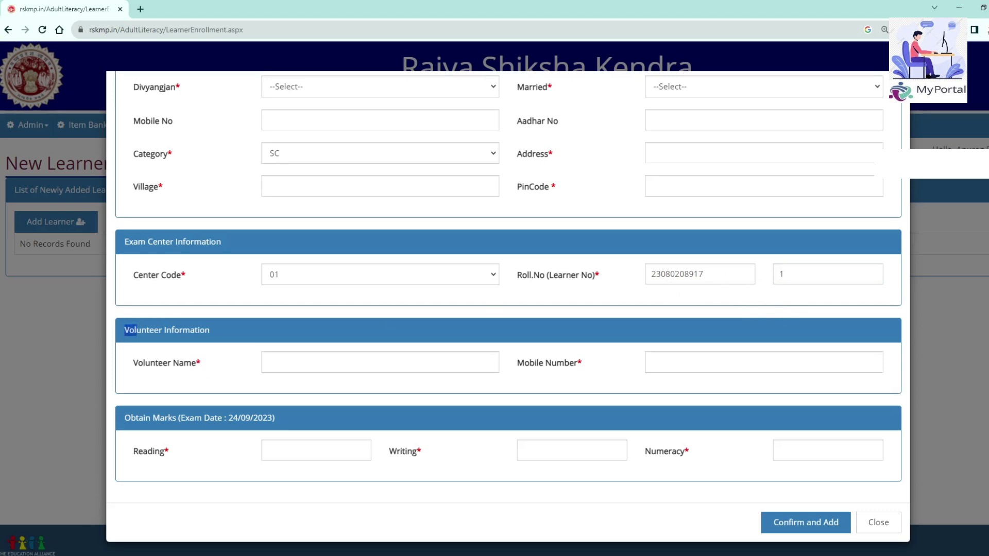
Step: Examine the Volunteer Information section and the Reading, Writing and Numeracy fields under Obtain Marks
left_click_drag(124, 333, 202, 340)
left_click(162, 377)
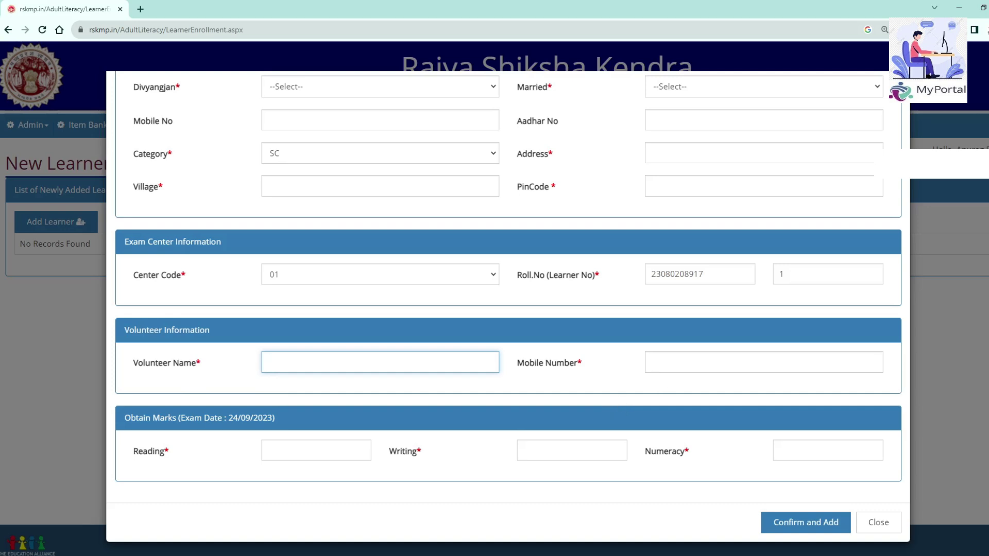
left_click_drag(125, 418, 275, 419)
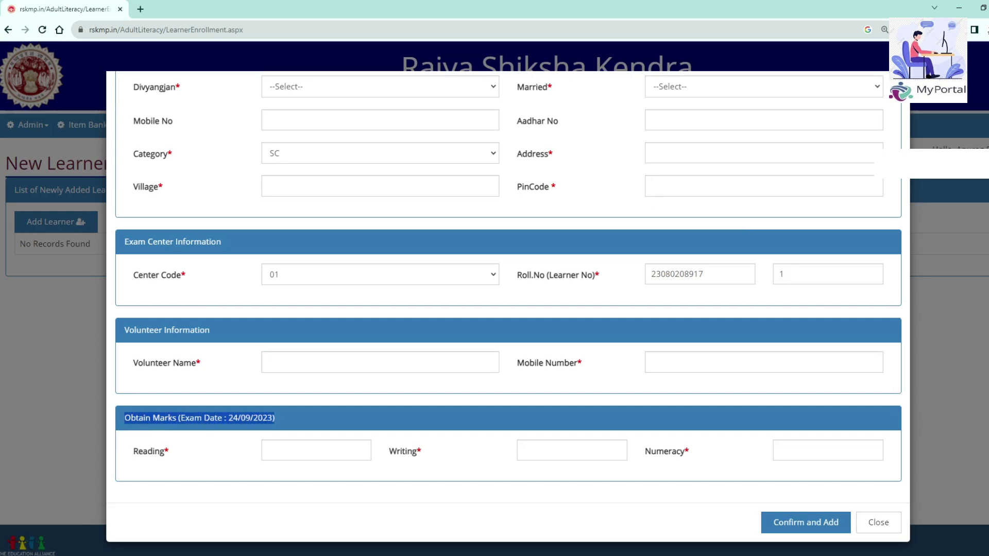
left_click(297, 417)
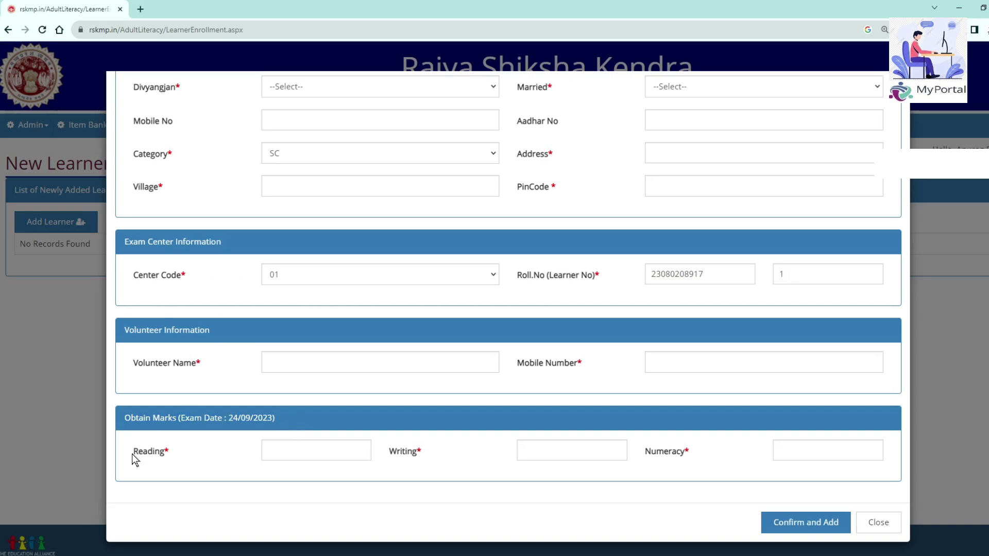
left_click(166, 456)
left_click(388, 459)
triple_click(388, 459)
left_click(479, 471)
left_click_drag(646, 458, 690, 457)
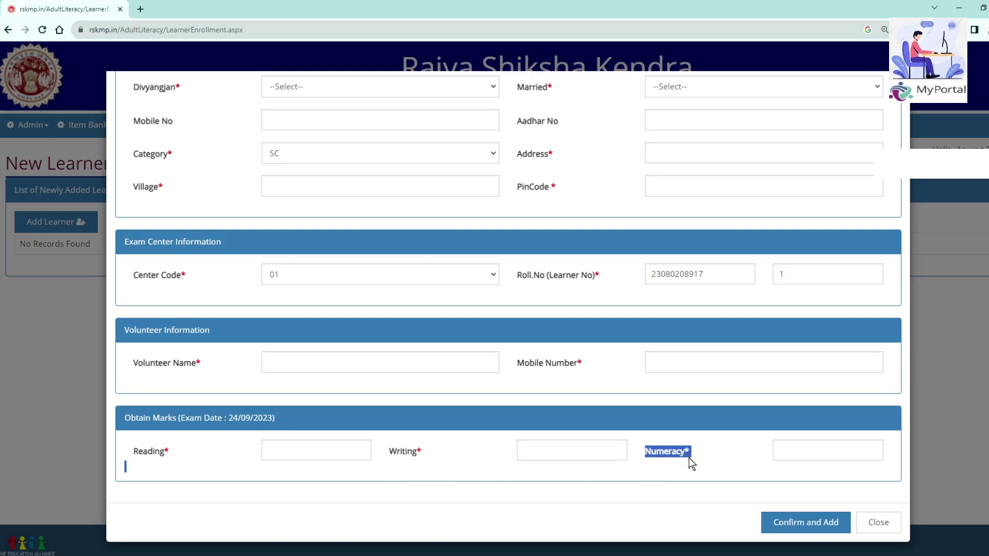
left_click(688, 456)
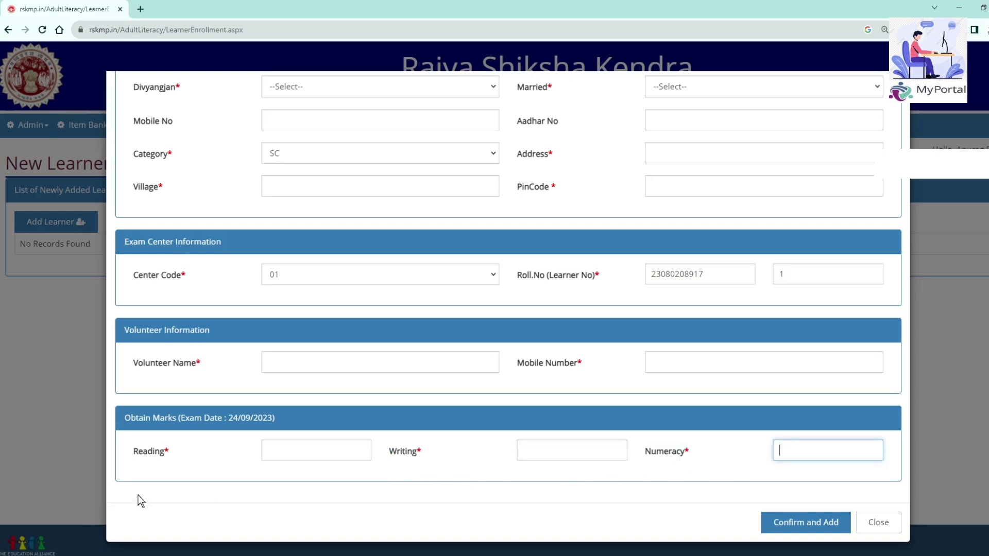